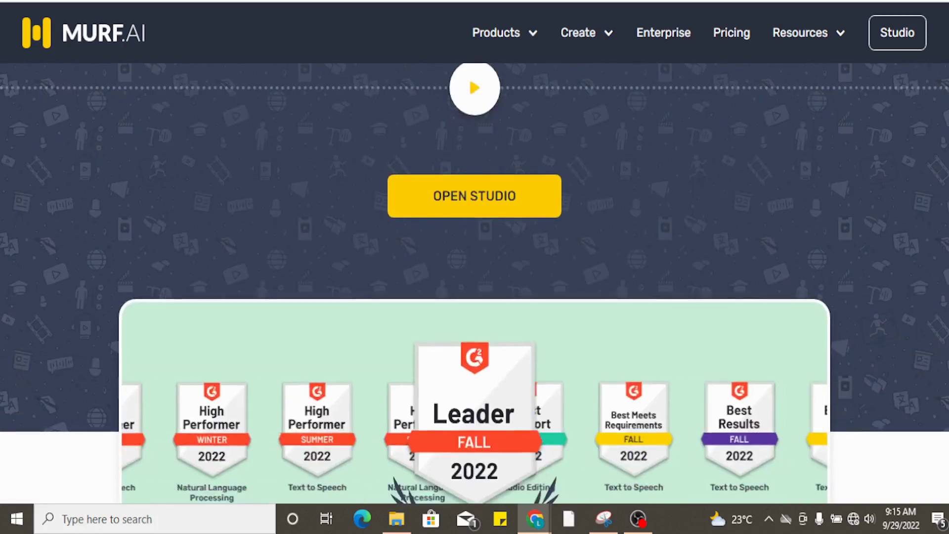
# - Examine the Murf.AI homepage's award badges and the voice categories under "Voices for every need"
pyautogui.scroll(-3, 474, 284)
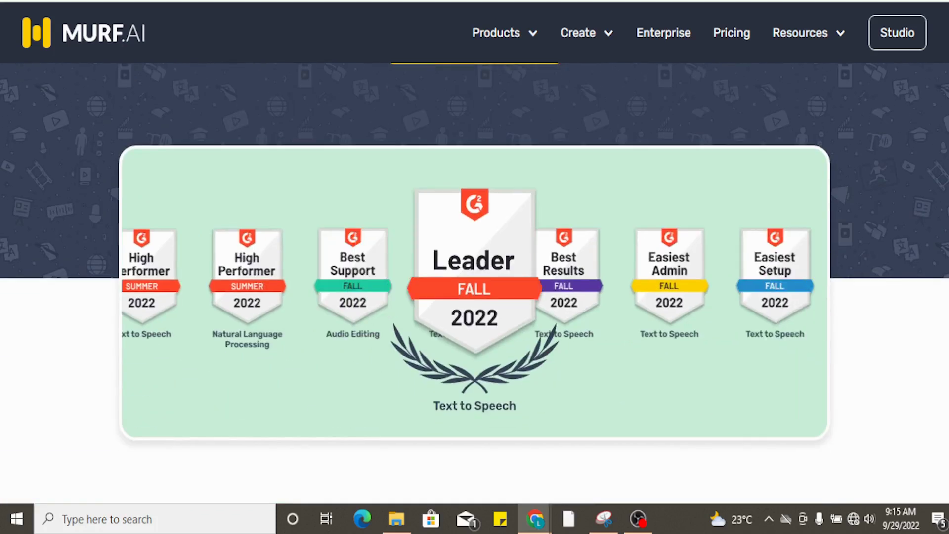
pyautogui.scroll(-2, 475, 284)
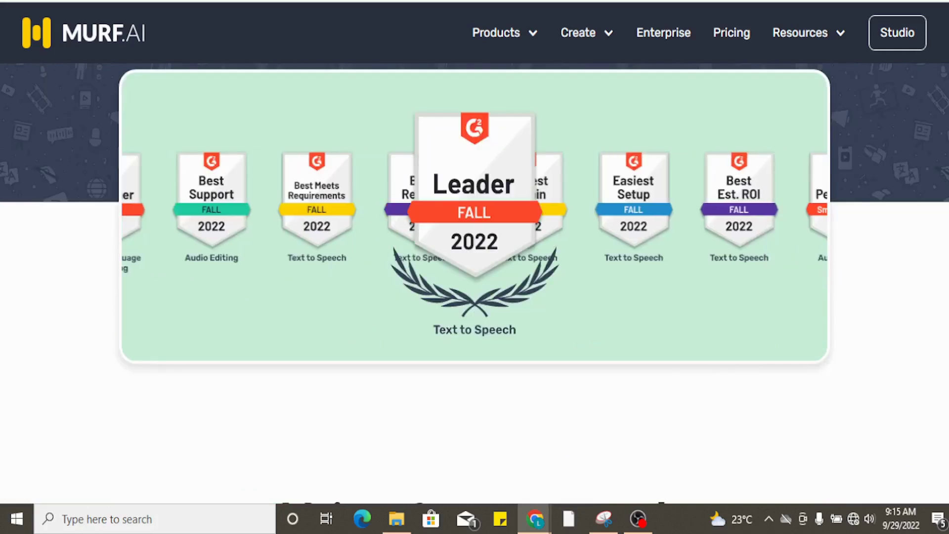
pyautogui.scroll(-3, 475, 283)
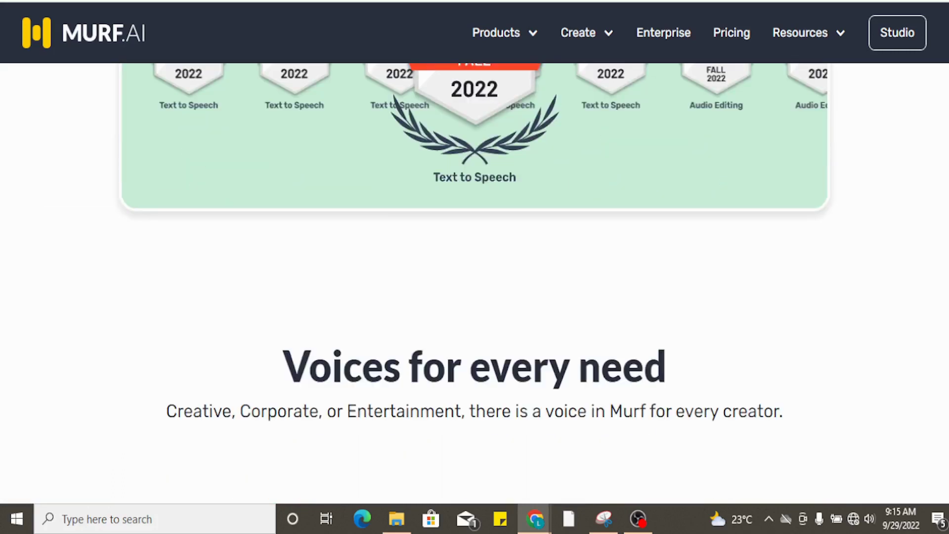
pyautogui.scroll(-3, 474, 284)
pyautogui.scroll(-1, 474, 284)
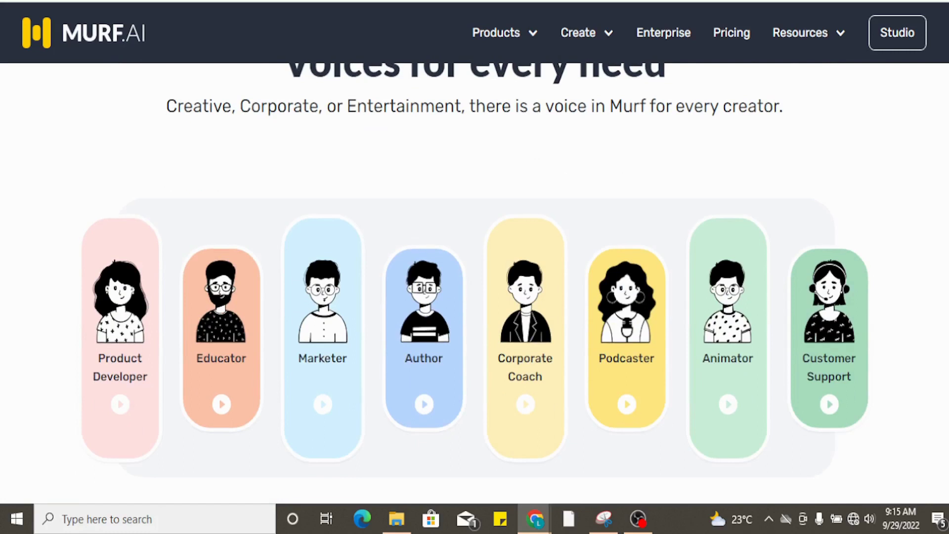
pyautogui.scroll(-1, 475, 284)
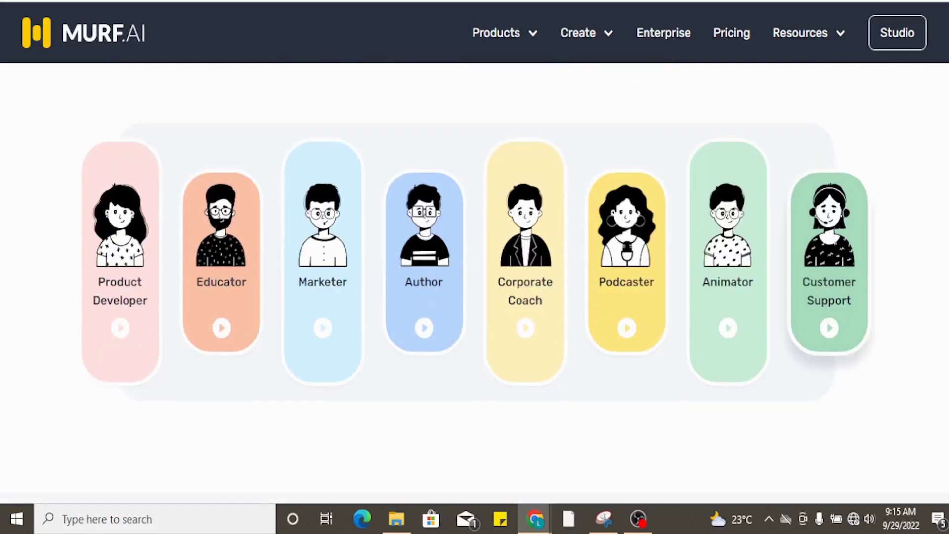
pyautogui.scroll(-2, 475, 284)
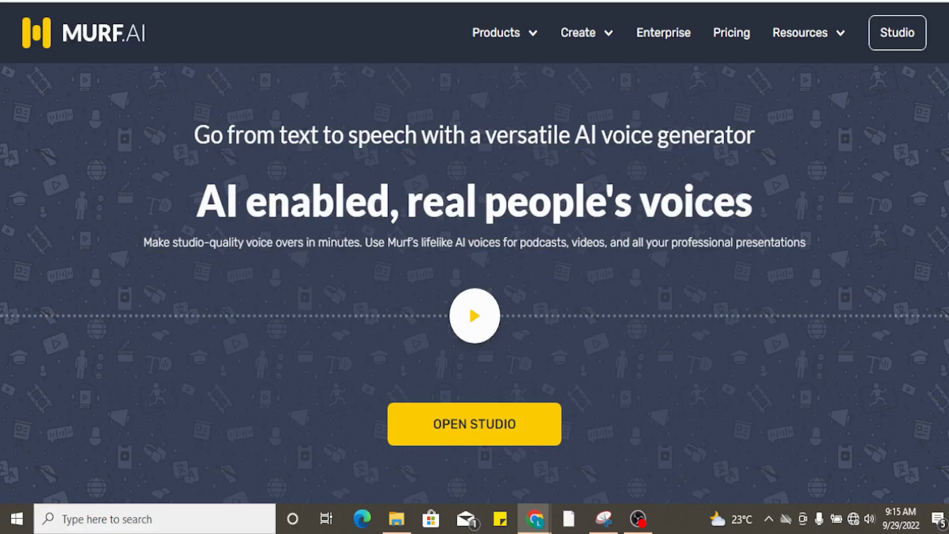
# - Review the homepage from its "AI enabled, real people's voices" headline through the awards to the voice categories
pyautogui.scroll(-5, 474, 284)
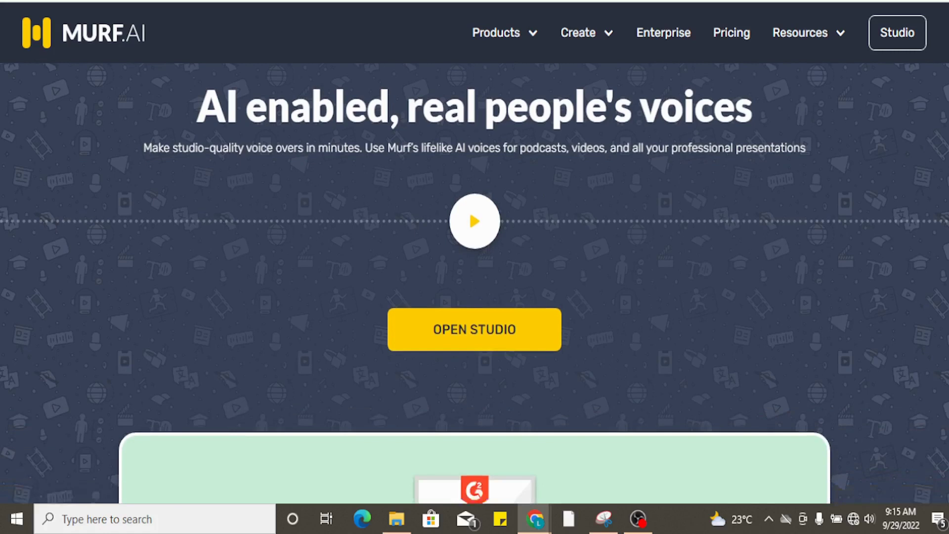
pyautogui.scroll(-3, 474, 284)
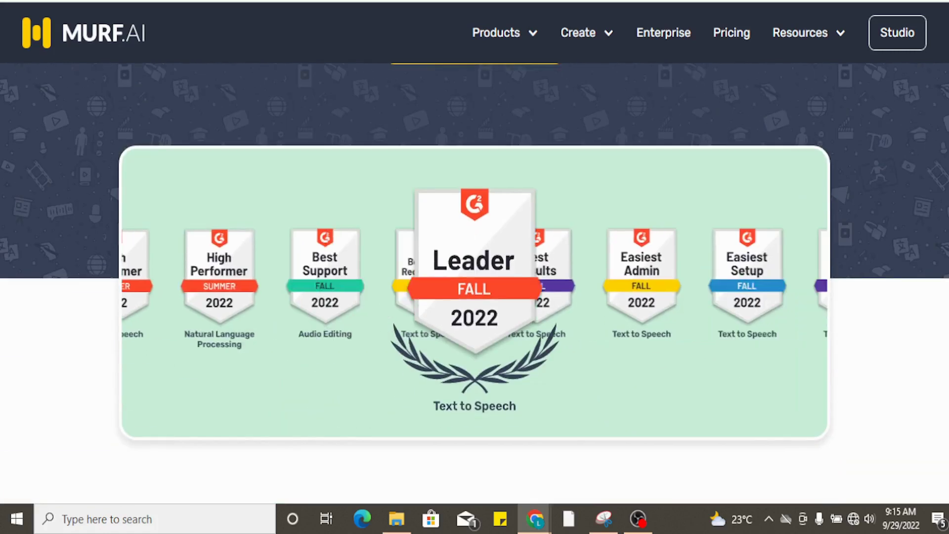
pyautogui.scroll(-2, 475, 284)
pyautogui.scroll(-2, 474, 285)
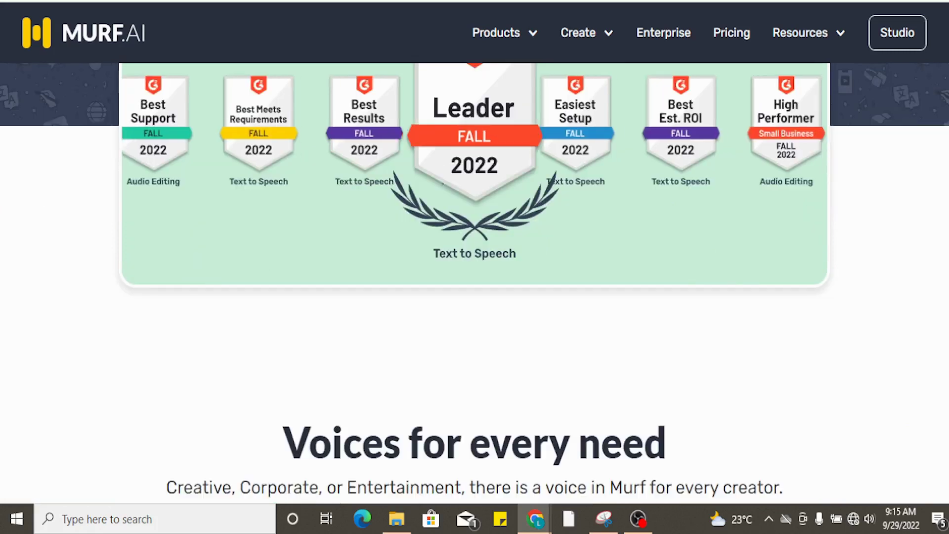
pyautogui.scroll(-5, 475, 284)
pyautogui.scroll(-2, 475, 284)
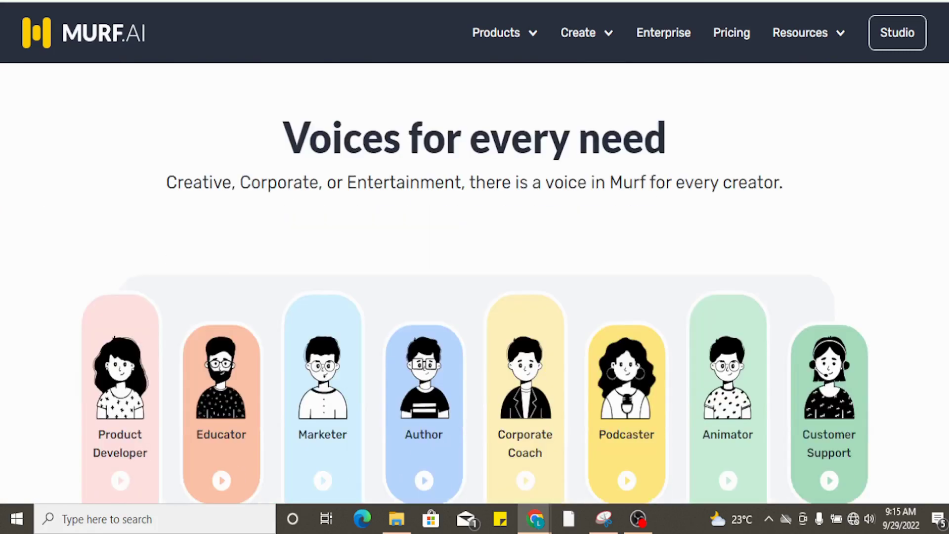
pyautogui.scroll(-2, 474, 284)
pyautogui.scroll(-2, 474, 284)
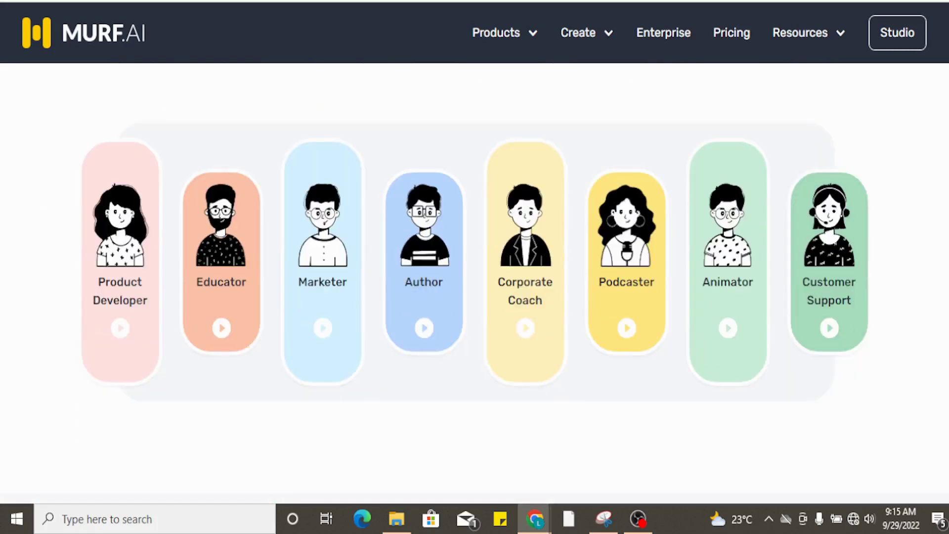
# - Examine the homepage's "A feature-packed, powerful studio" and "Get creative with Murf Studio" sections
pyautogui.scroll(-8, 475, 284)
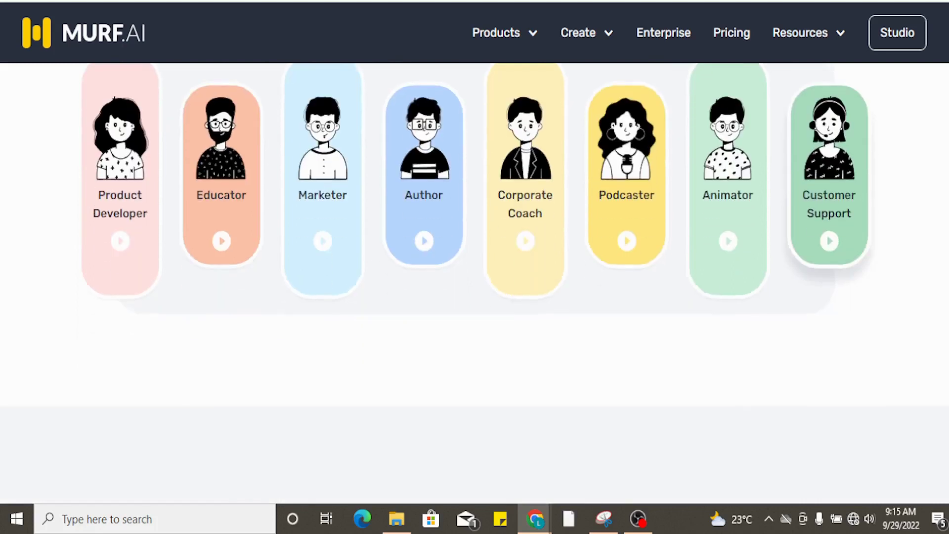
pyautogui.scroll(-2, 474, 283)
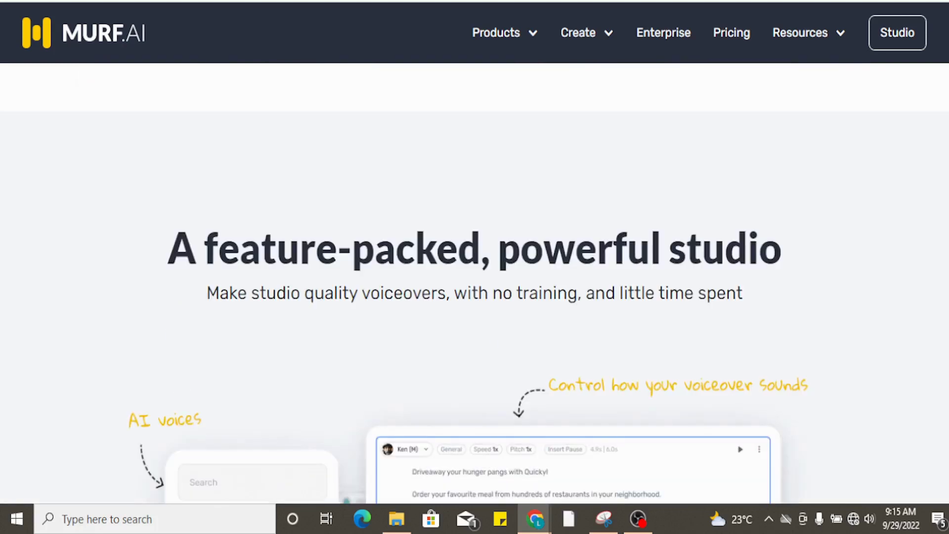
pyautogui.scroll(-4, 475, 285)
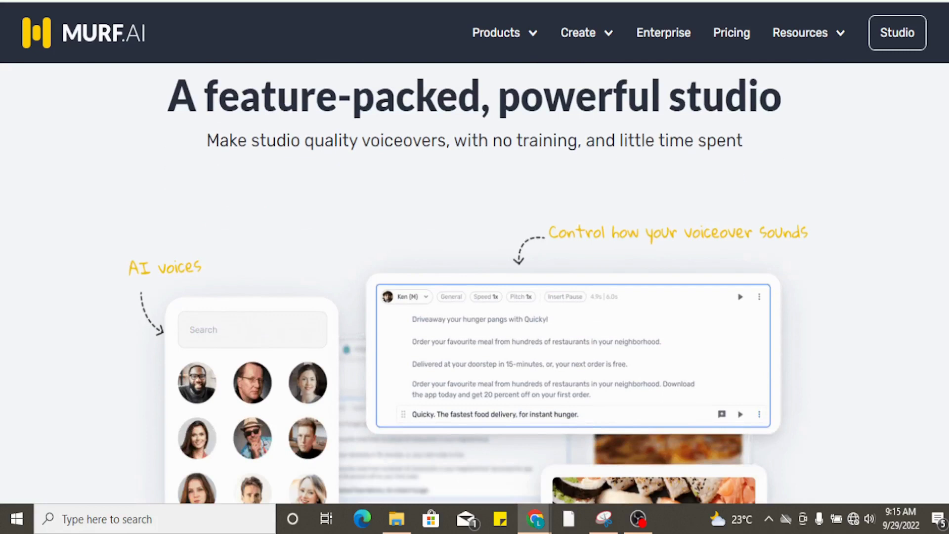
pyautogui.scroll(-10, 474, 284)
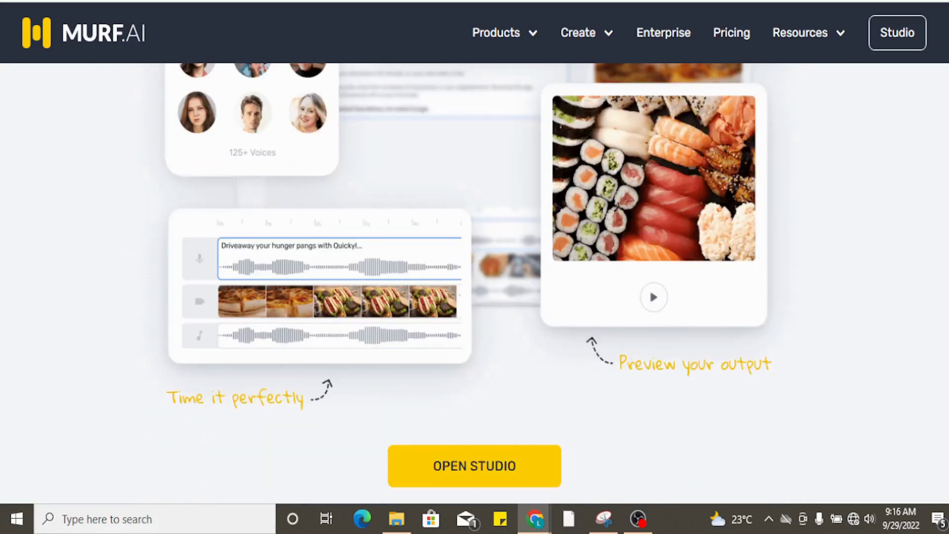
pyautogui.scroll(-8, 474, 284)
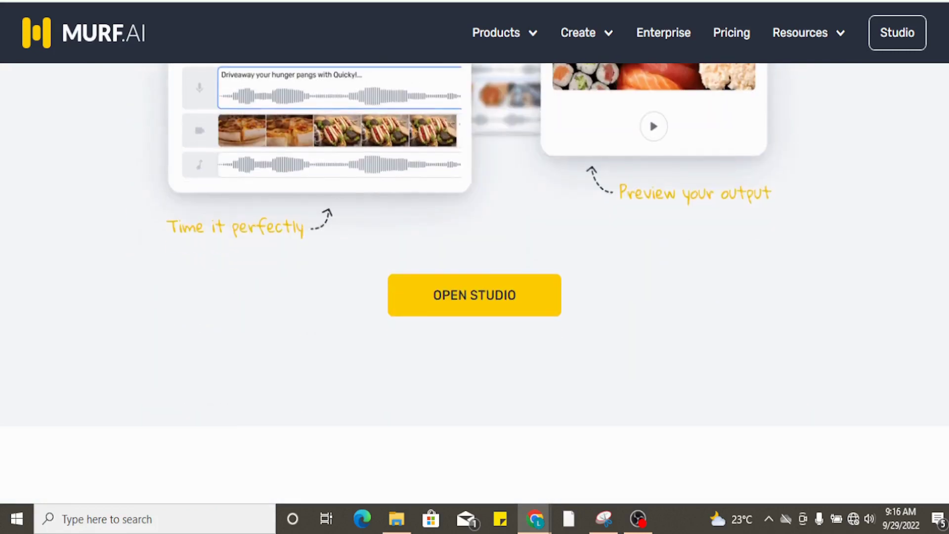
pyautogui.scroll(-8, 474, 283)
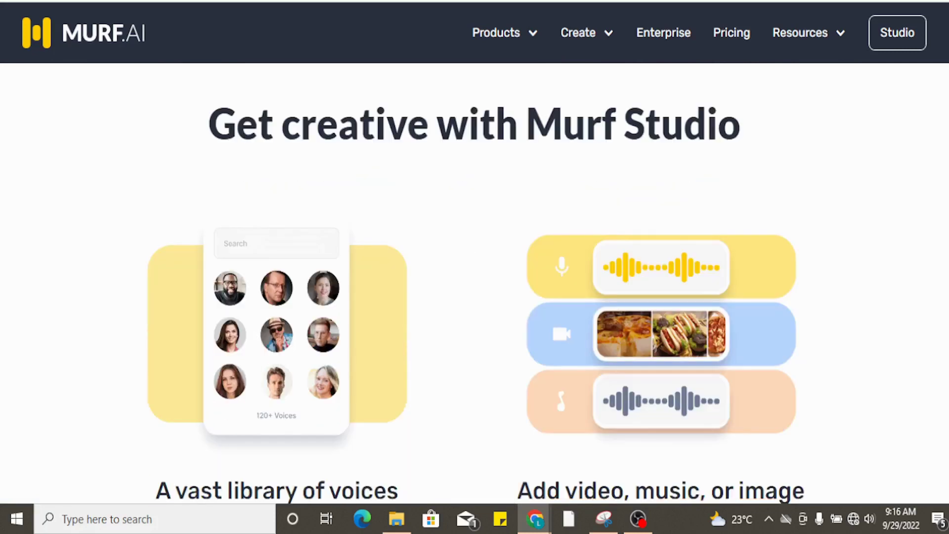
pyautogui.scroll(-5, 475, 284)
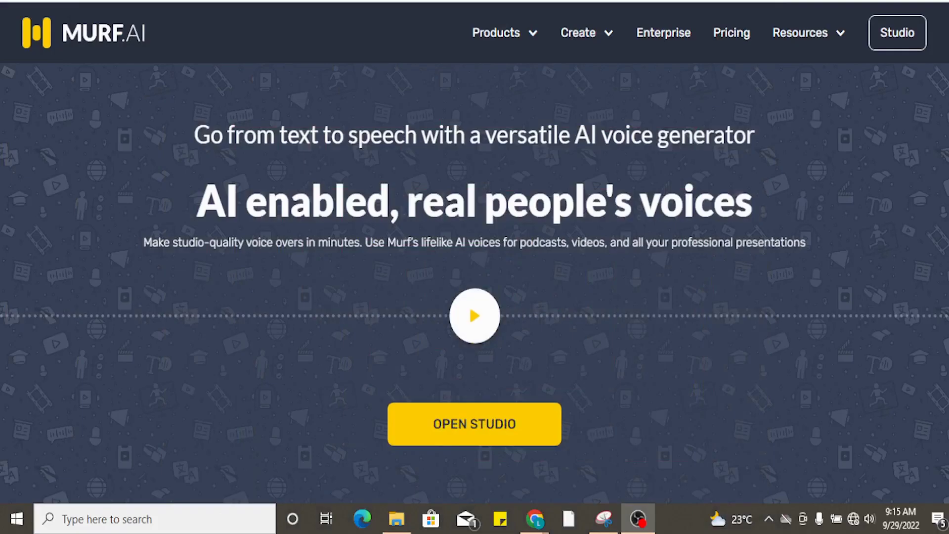
# - Browse the featured and English - US & Canada voices available for My YouTube Project
pyautogui.hotkey('alt', 'Tab')
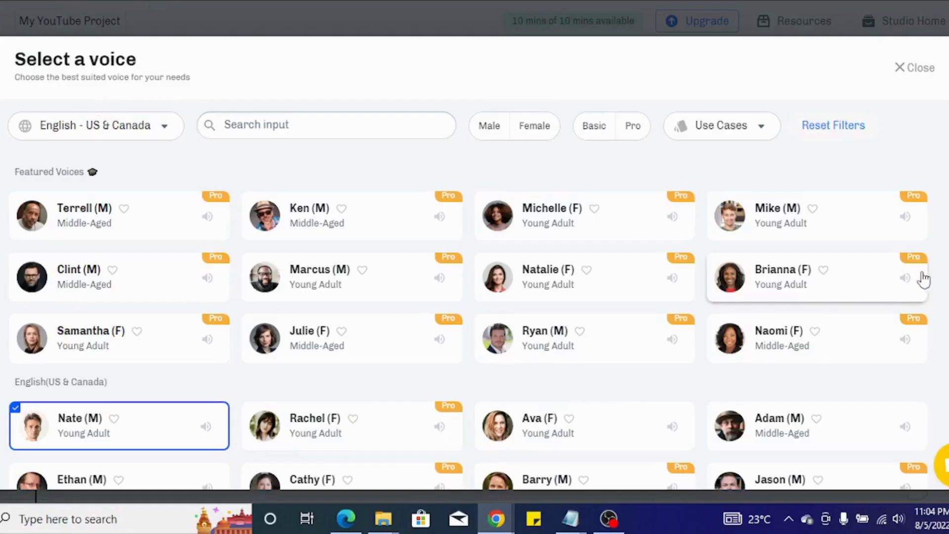
pyautogui.scroll(-3, 468, 321)
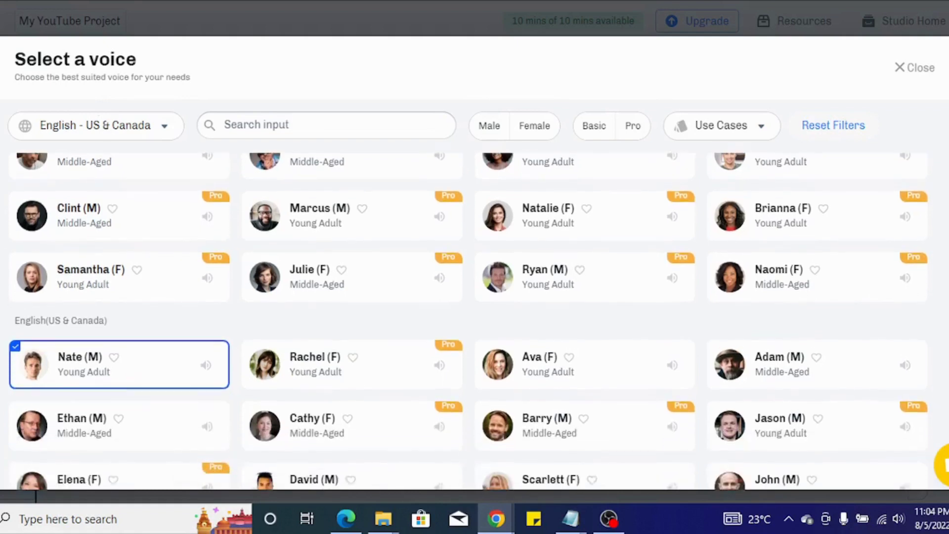
pyautogui.scroll(-2, 468, 321)
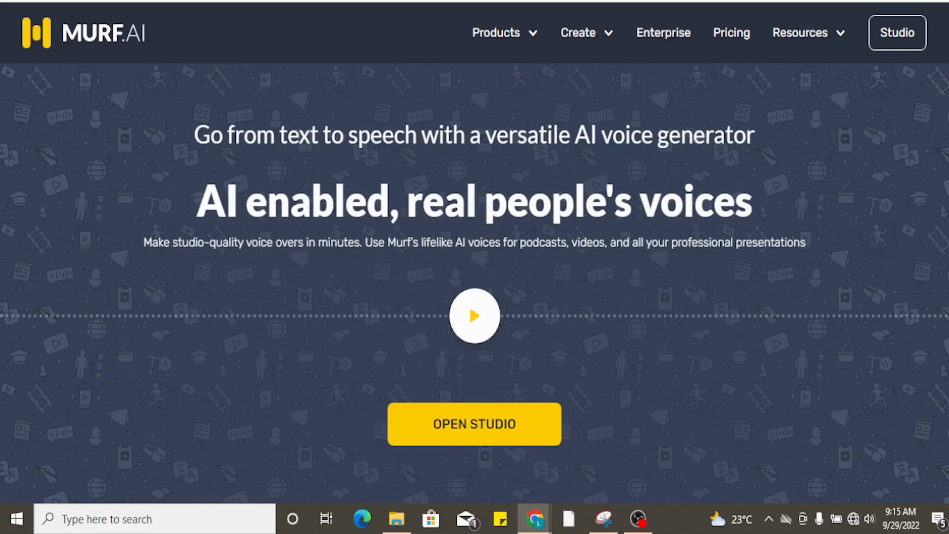
# - Look through the homepage's awards, voice categories and studio feature overview once more
pyautogui.scroll(-5, 475, 286)
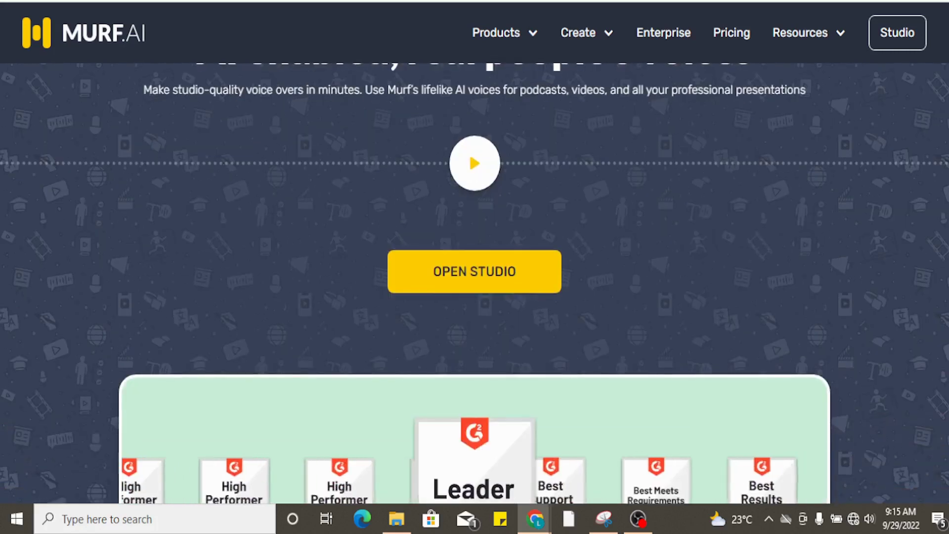
pyautogui.scroll(-3, 474, 285)
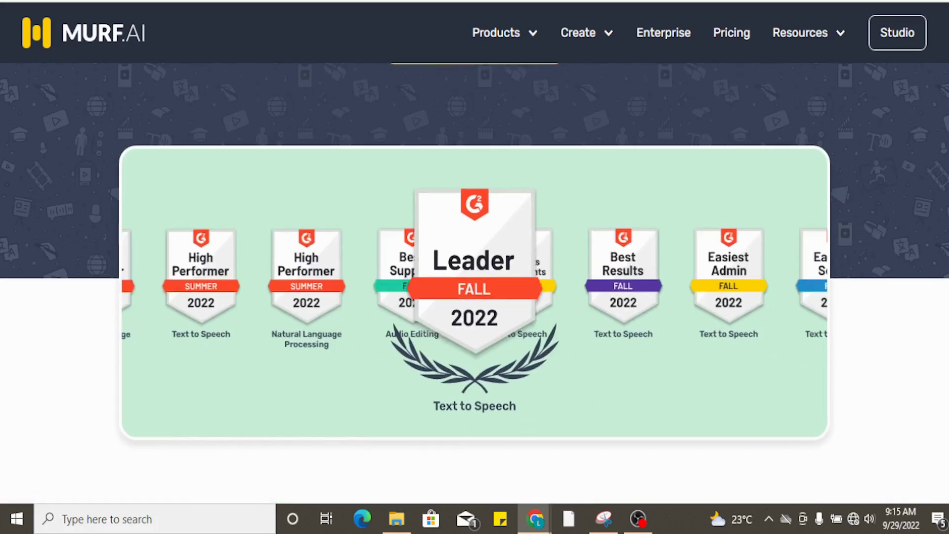
pyautogui.scroll(-2, 475, 285)
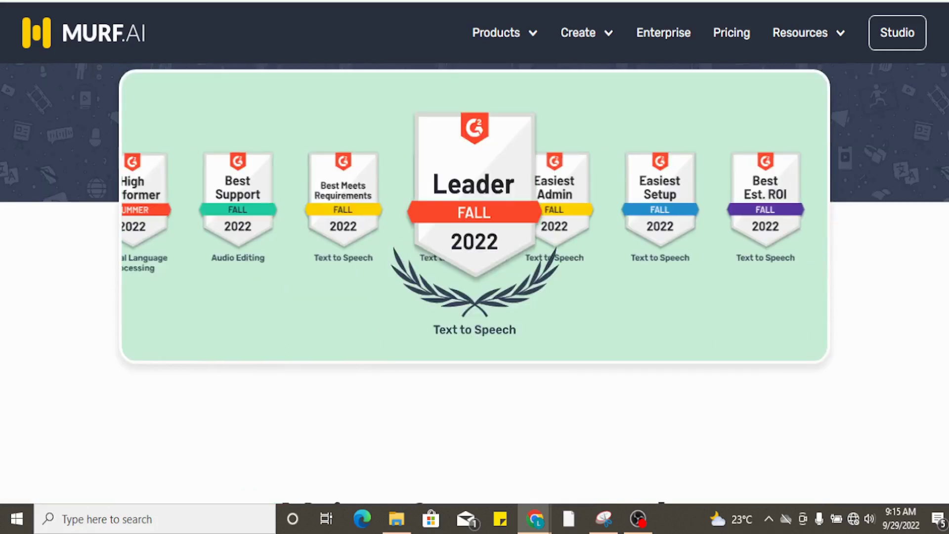
pyautogui.scroll(-2, 475, 285)
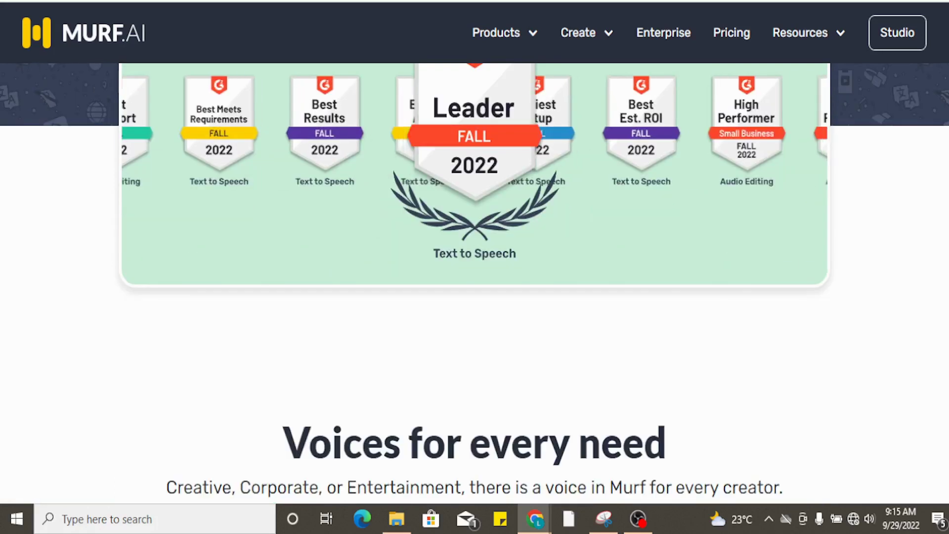
pyautogui.scroll(-5, 474, 285)
pyautogui.scroll(-2, 474, 285)
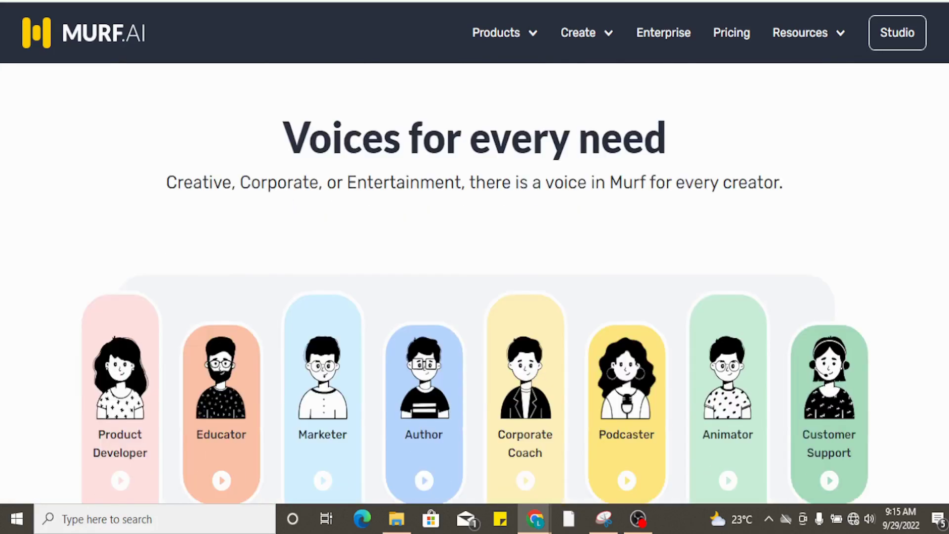
pyautogui.scroll(-2, 475, 285)
pyautogui.scroll(-2, 475, 284)
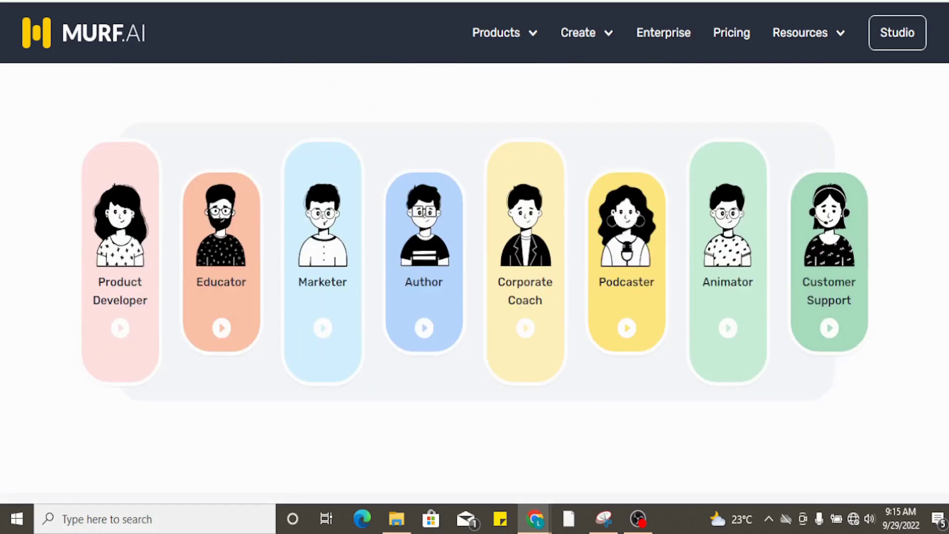
pyautogui.scroll(-8, 474, 285)
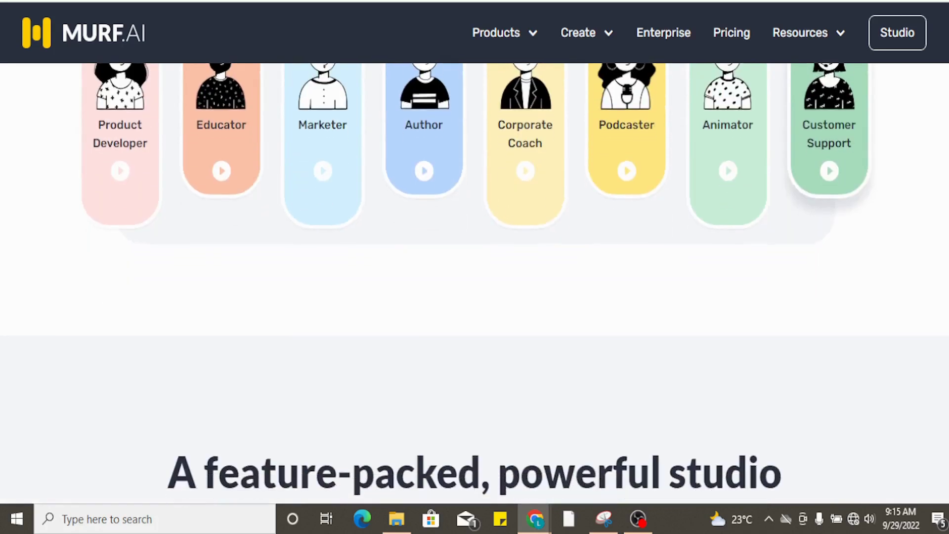
pyautogui.scroll(-1, 475, 285)
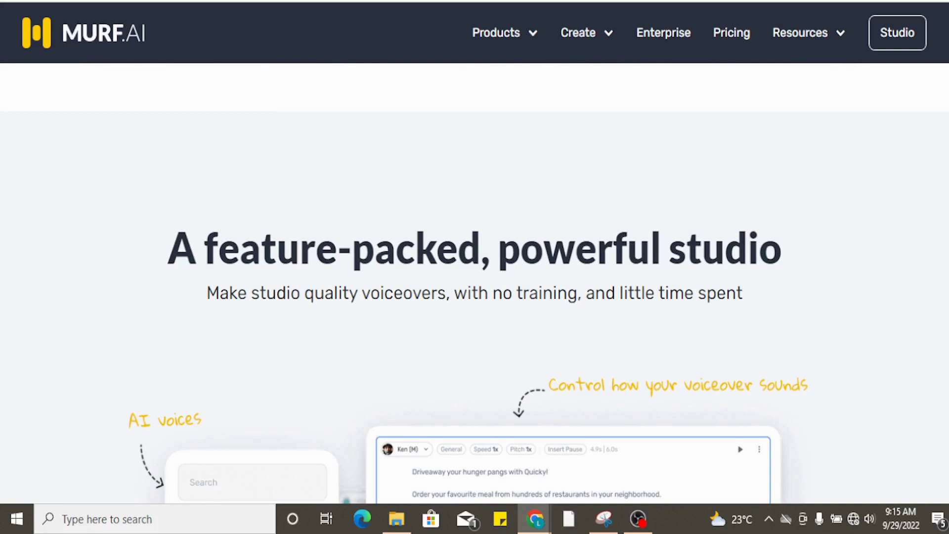
pyautogui.scroll(-3, 475, 285)
pyautogui.scroll(-2, 475, 285)
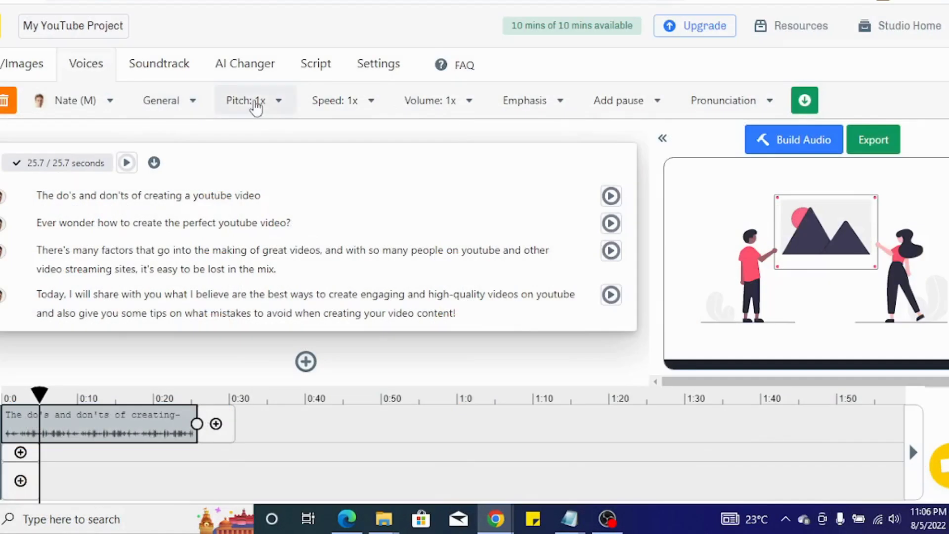
# - Open the pitch setting of the Nate (M) voiceover in My YouTube Project and try nudging it slightly above 1x
pyautogui.click(255, 102)
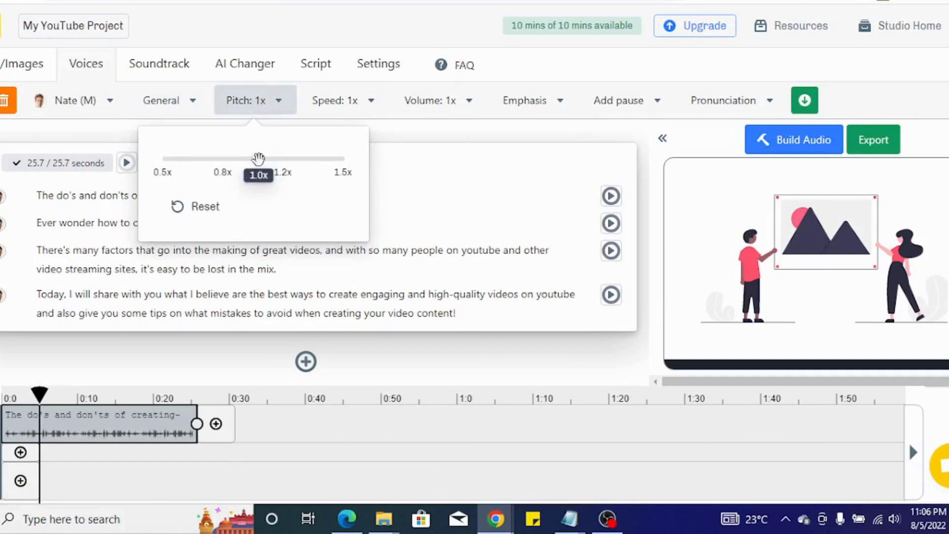
pyautogui.moveTo(262, 161); pyautogui.dragTo(269, 160)
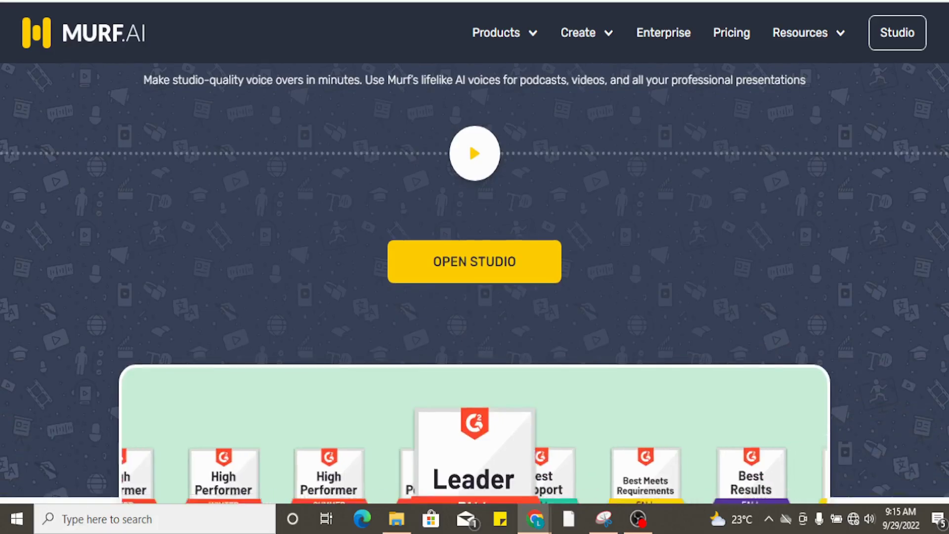
pyautogui.scroll(-2, 475, 282)
pyautogui.scroll(-3, 474, 282)
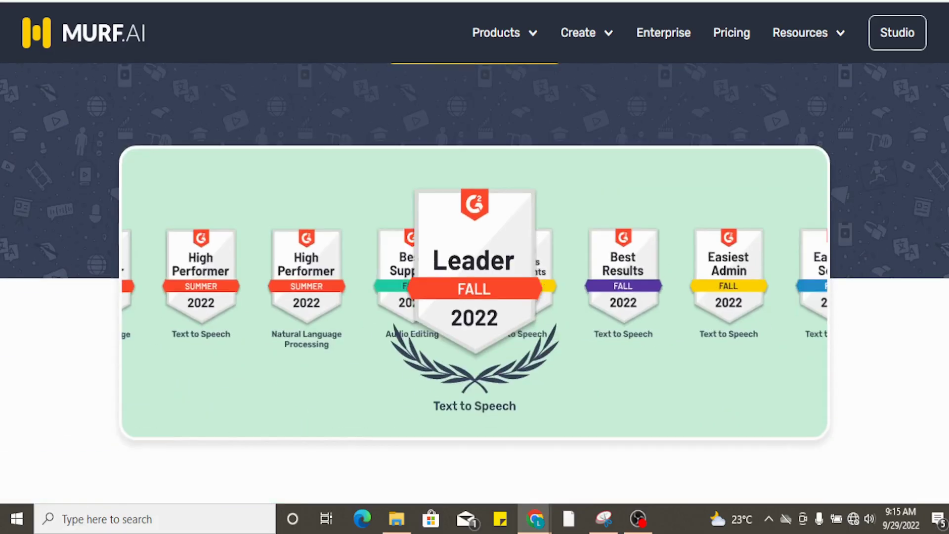
pyautogui.scroll(-2, 474, 282)
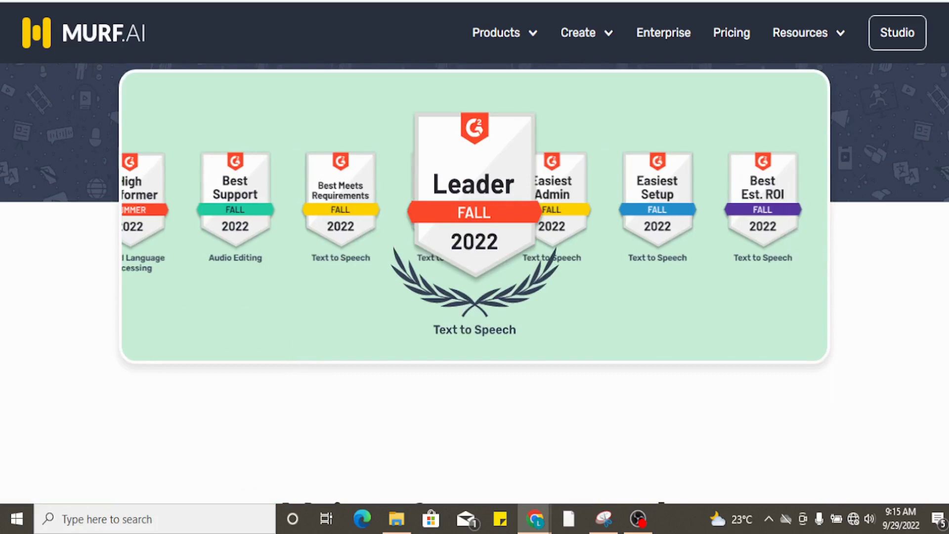
pyautogui.scroll(-2, 475, 283)
pyautogui.scroll(-2, 475, 282)
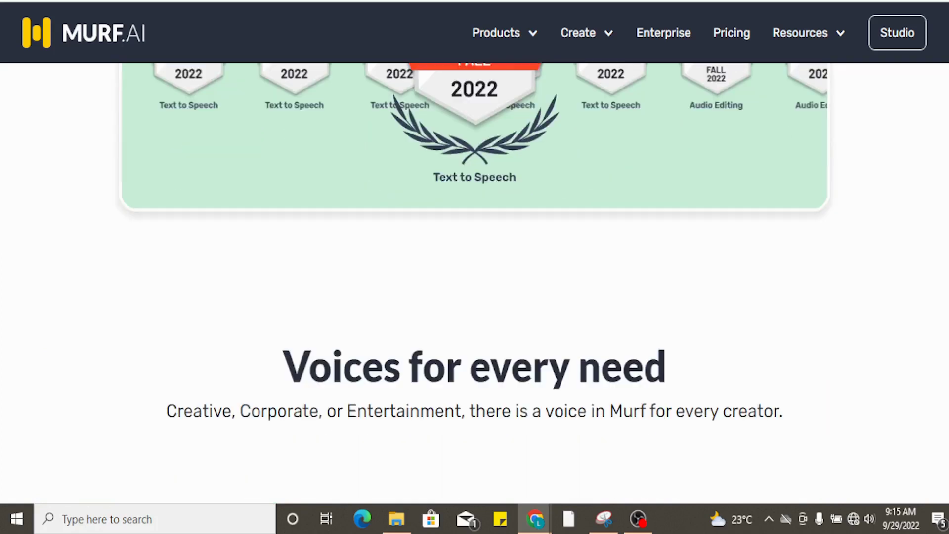
# - Review the homepage's "Voices for every need" categories and the "A feature-packed, powerful studio" overview
pyautogui.scroll(-6, 474, 282)
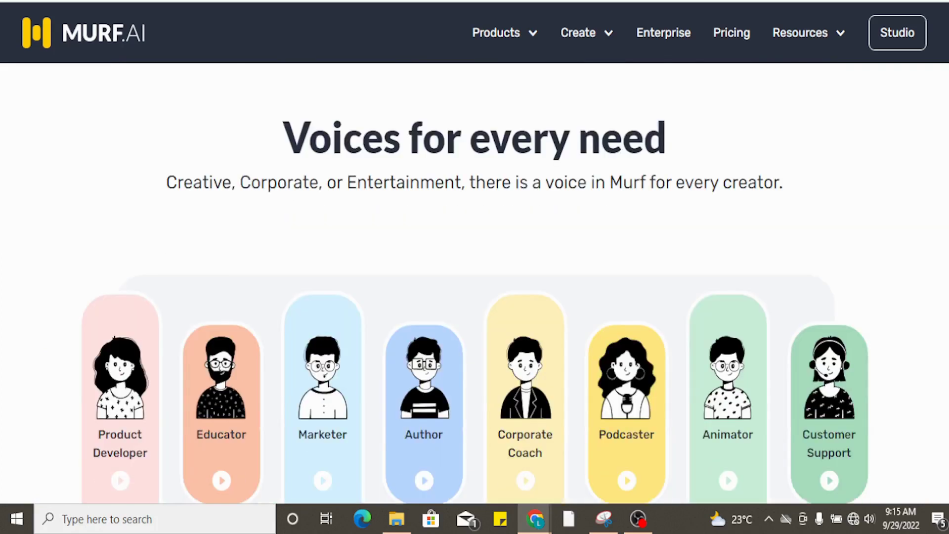
pyautogui.scroll(-2, 474, 282)
pyautogui.scroll(-2, 475, 282)
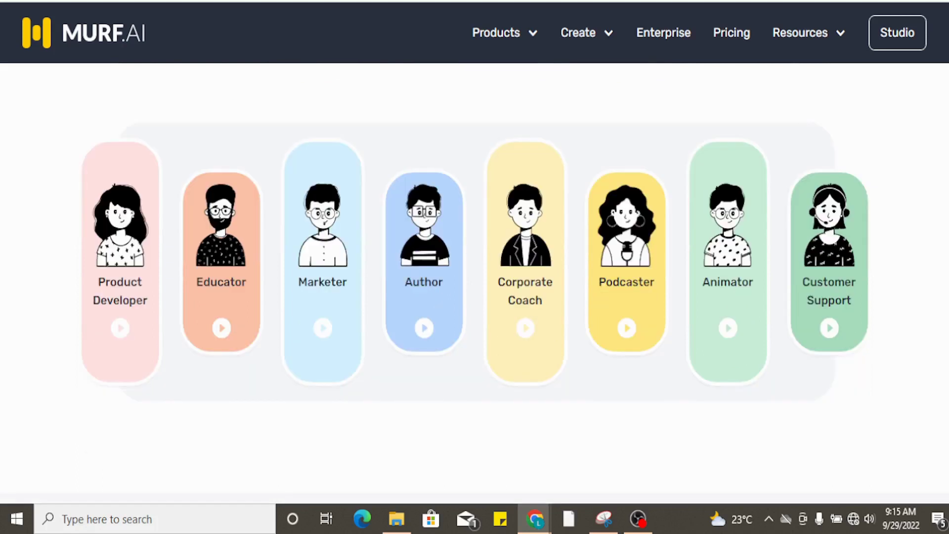
pyautogui.scroll(-10, 475, 282)
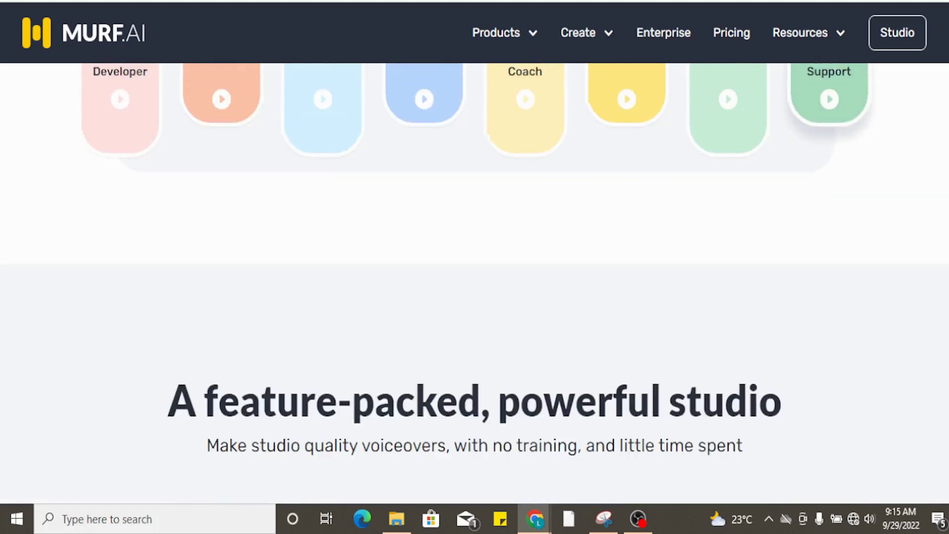
pyautogui.scroll(-4, 475, 282)
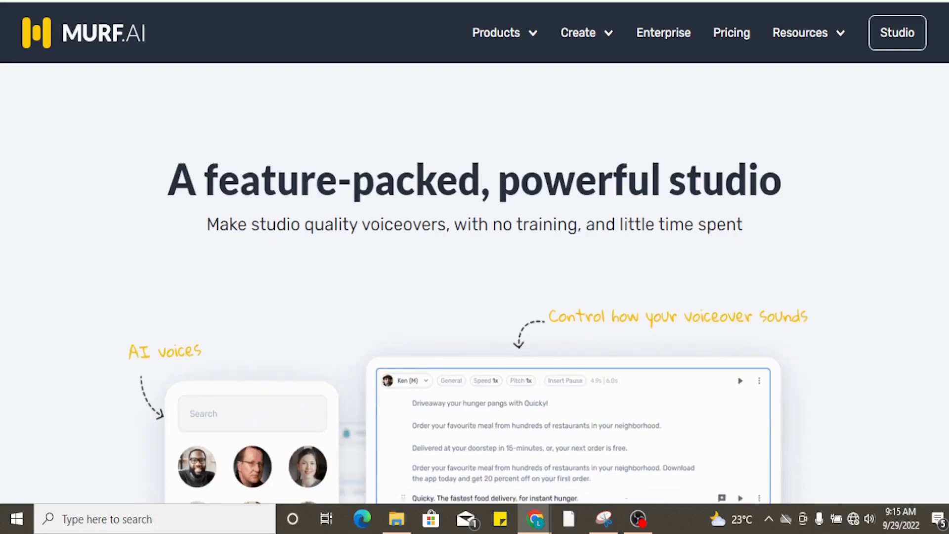
pyautogui.scroll(-10, 475, 282)
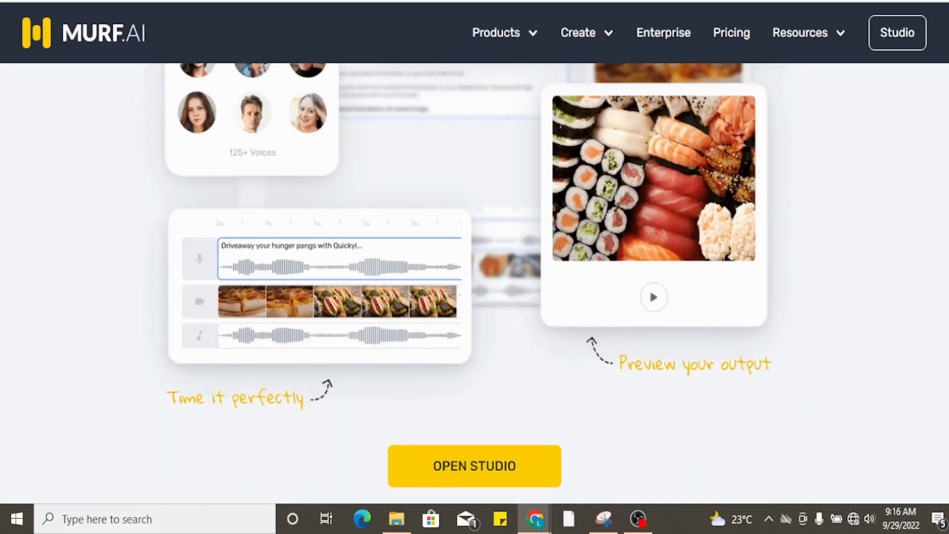
# - Read through the "Get creative with Murf Studio" features, from the voice library and media syncing to tone controls and team collaboration
pyautogui.scroll(-4, 474, 282)
pyautogui.scroll(-7, 475, 282)
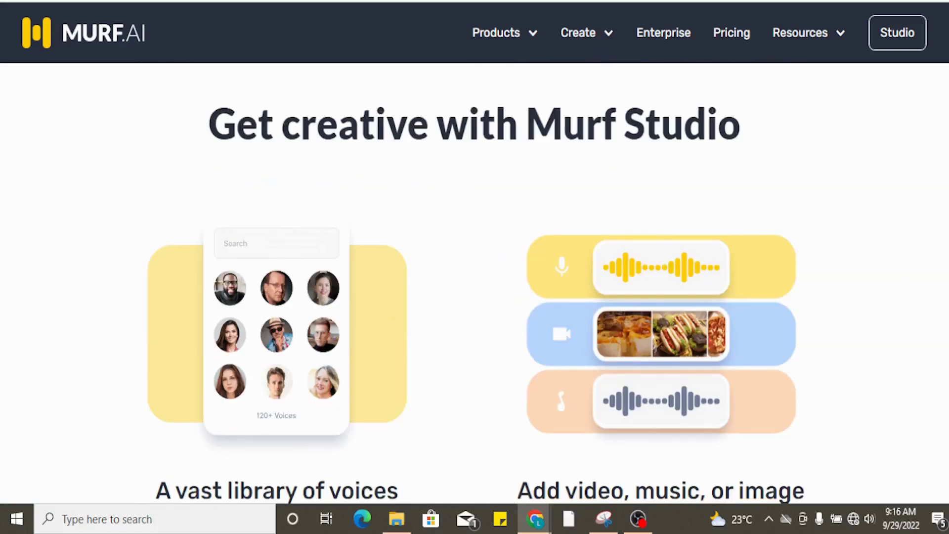
pyautogui.scroll(-7, 475, 282)
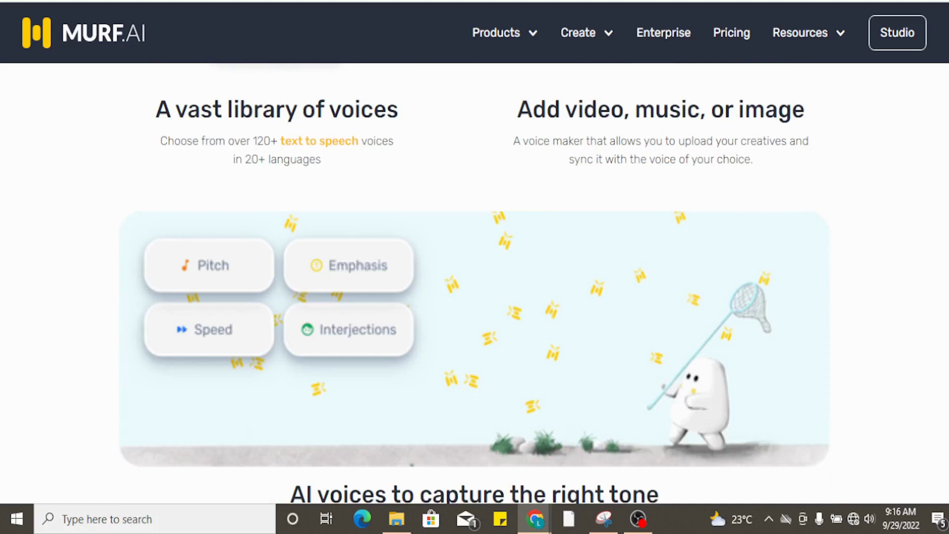
pyautogui.scroll(-4, 475, 282)
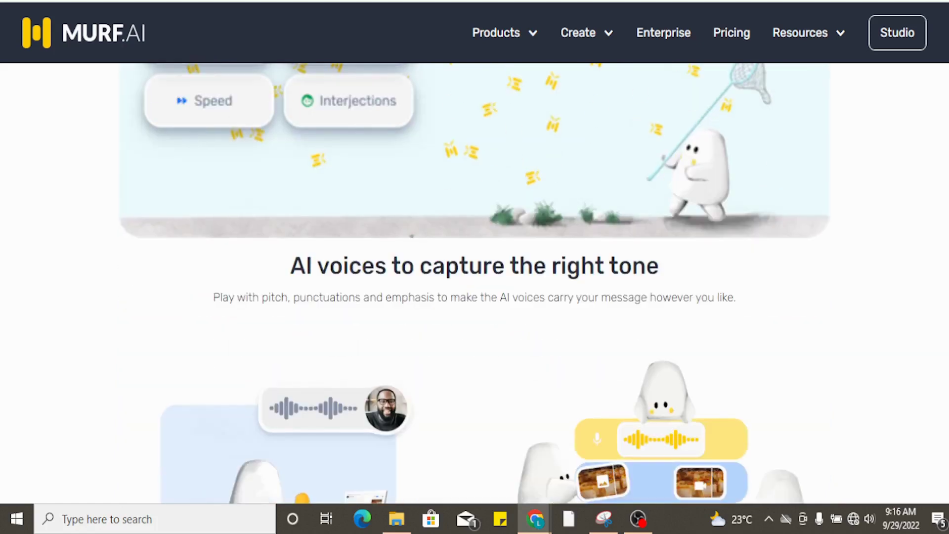
pyautogui.scroll(-3, 474, 283)
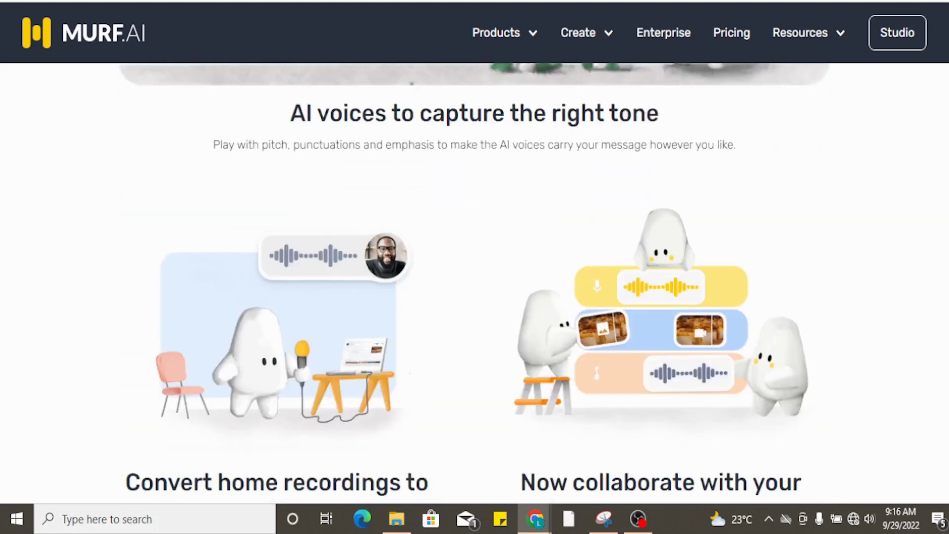
pyautogui.scroll(-2, 474, 282)
pyautogui.scroll(-2, 475, 281)
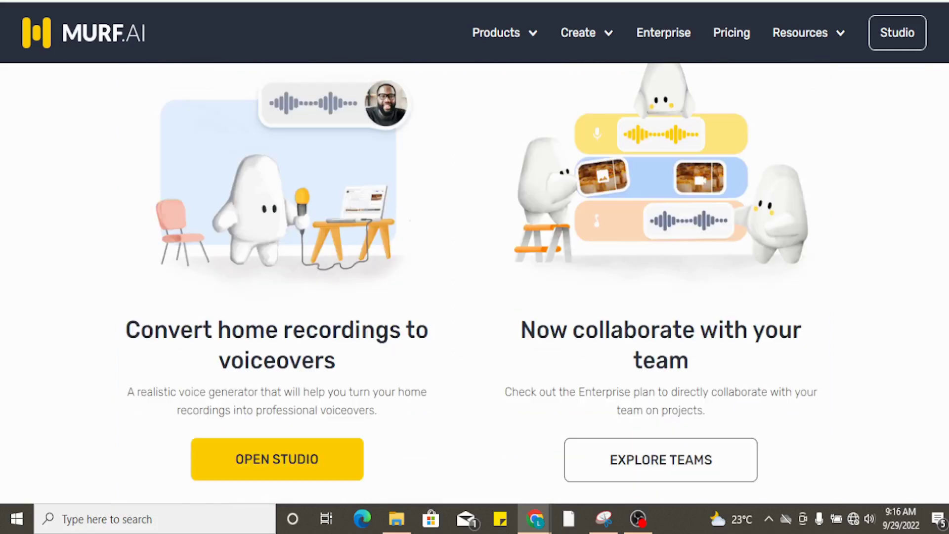
# - Browse the sample voice overs created using Murf across the advertisement, e-learning, explainer video and podcast categories
pyautogui.scroll(-10, 475, 281)
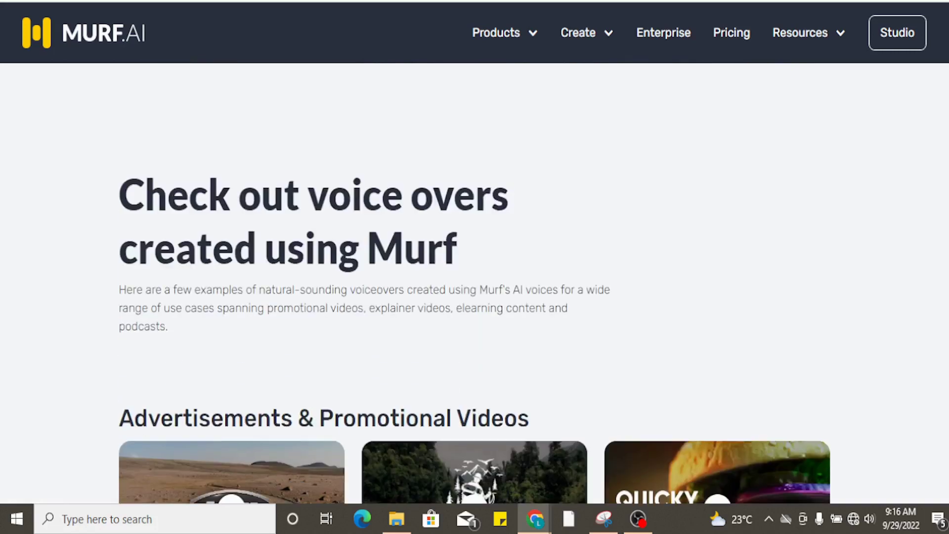
pyautogui.scroll(-5, 475, 282)
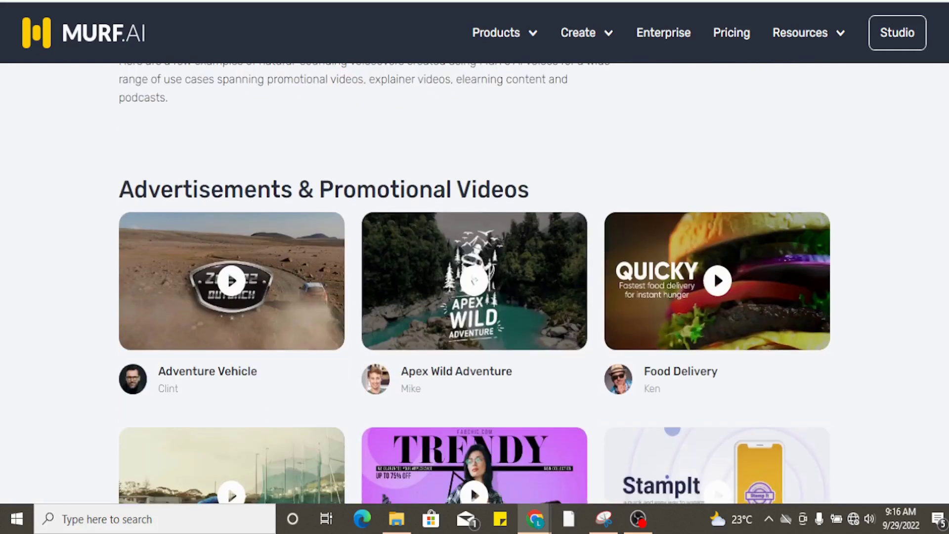
pyautogui.scroll(-2, 475, 282)
pyautogui.scroll(-3, 474, 281)
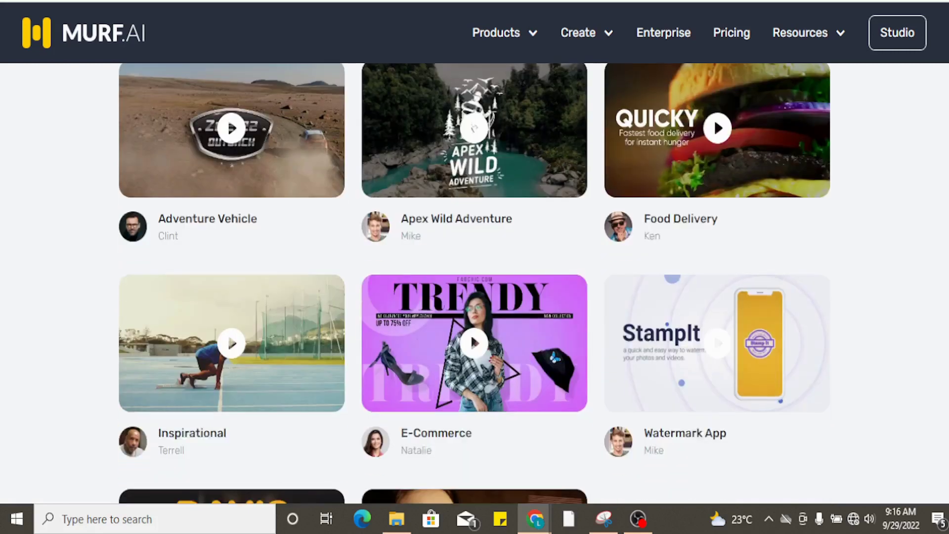
pyautogui.scroll(-6, 475, 282)
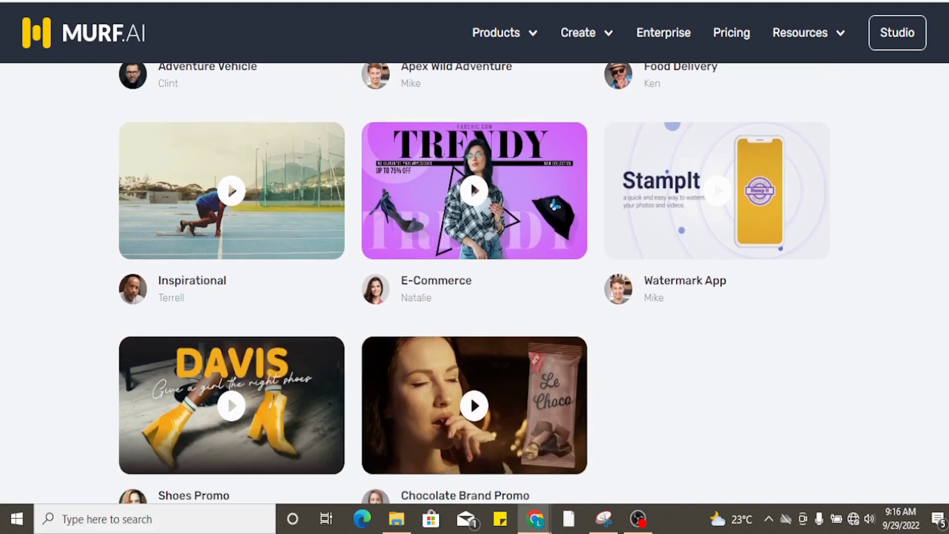
pyautogui.scroll(-5, 475, 281)
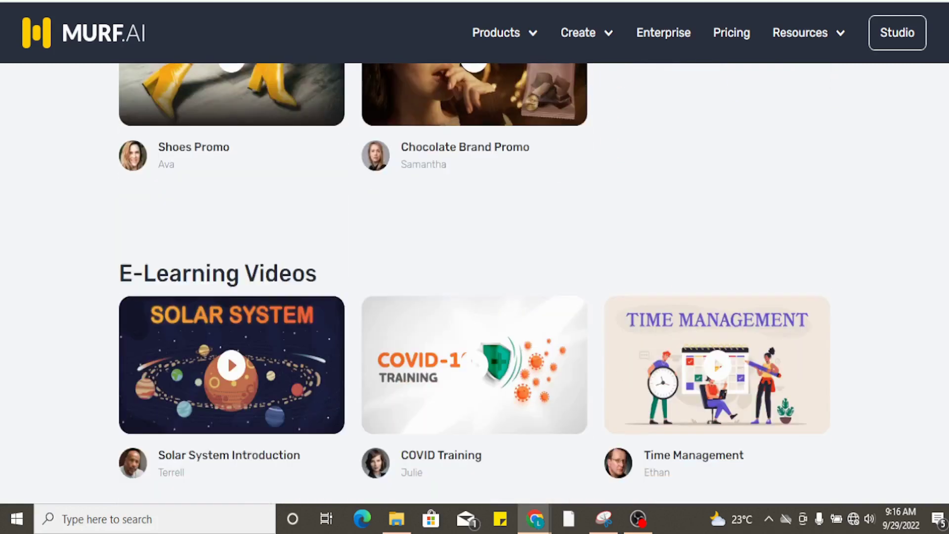
pyautogui.scroll(-2, 474, 283)
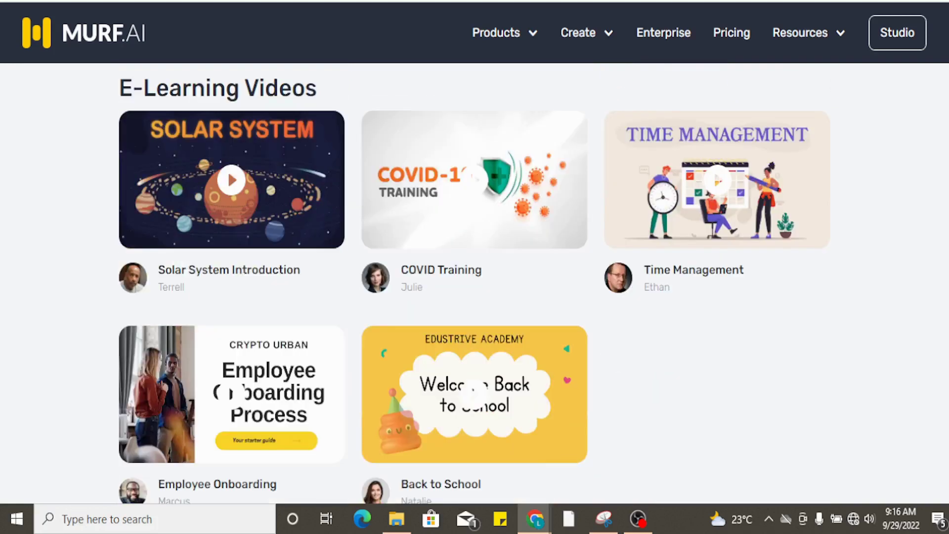
pyautogui.scroll(-3, 474, 282)
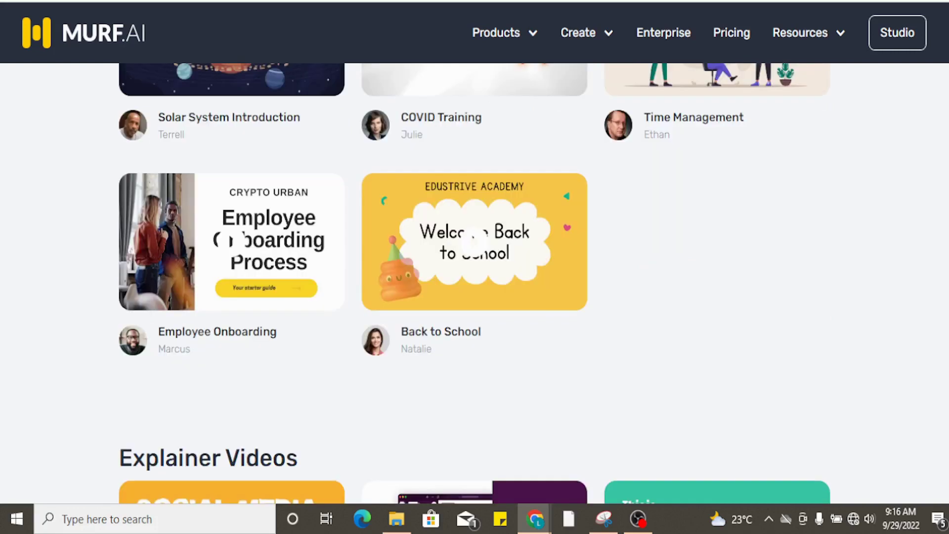
pyautogui.scroll(-8, 474, 281)
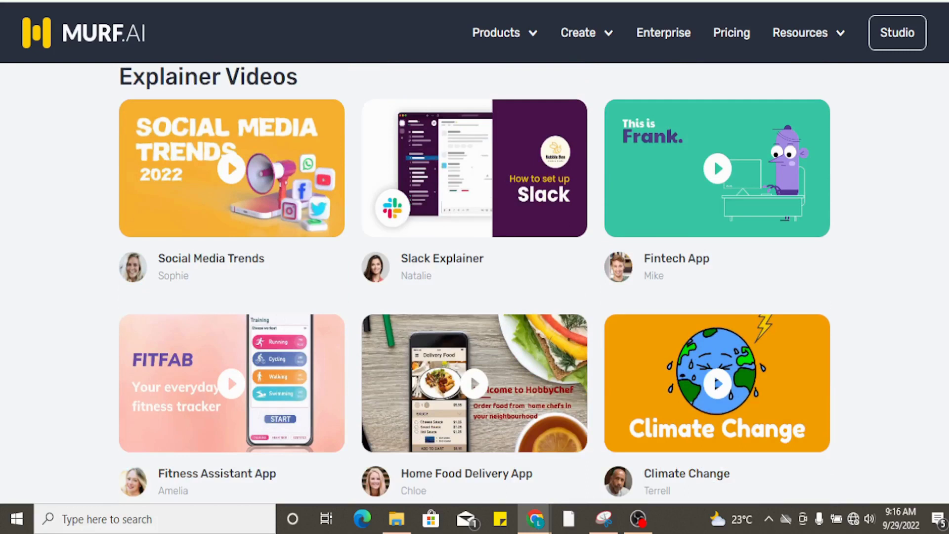
pyautogui.scroll(-5, 228, 143)
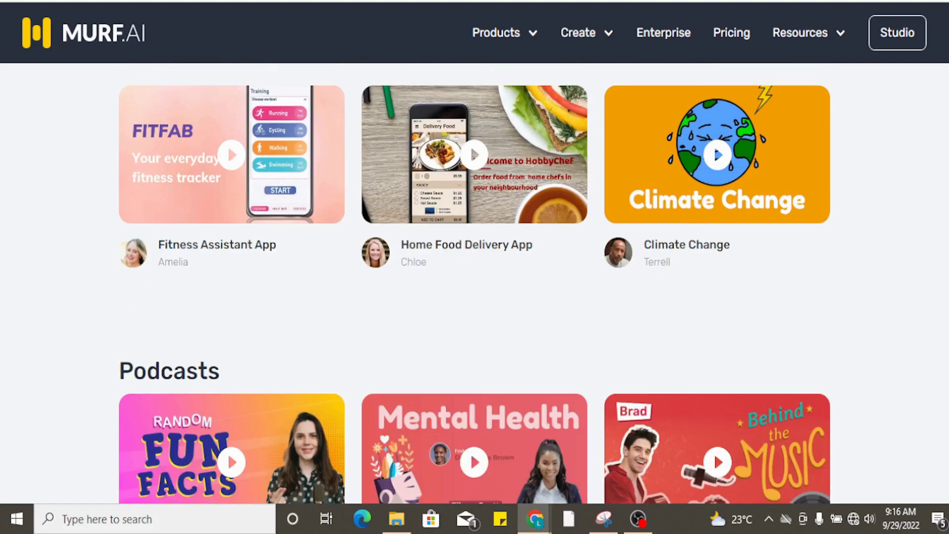
pyautogui.scroll(-5, 228, 143)
pyautogui.scroll(-5, 475, 267)
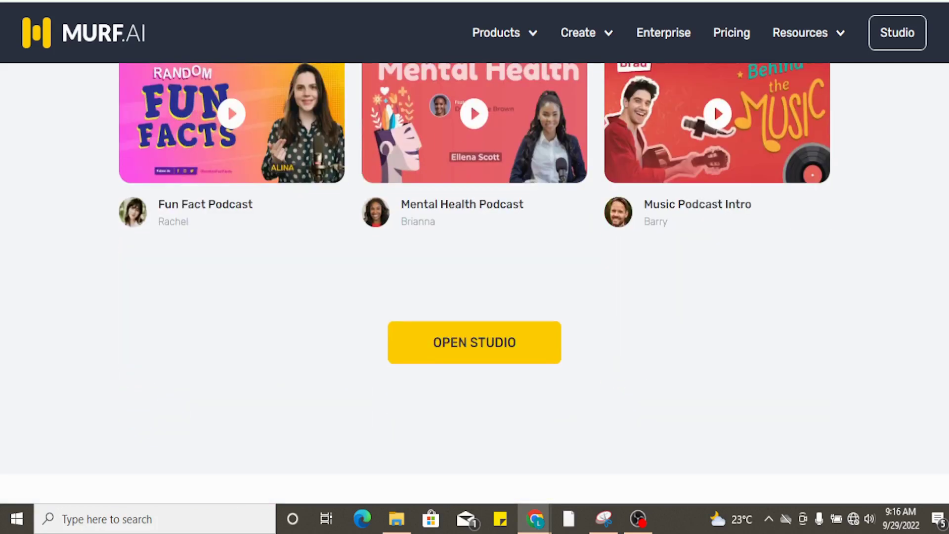
# - Look over the "Hear from our customers" testimonials and the social media follow section below them
pyautogui.scroll(-10, 474, 267)
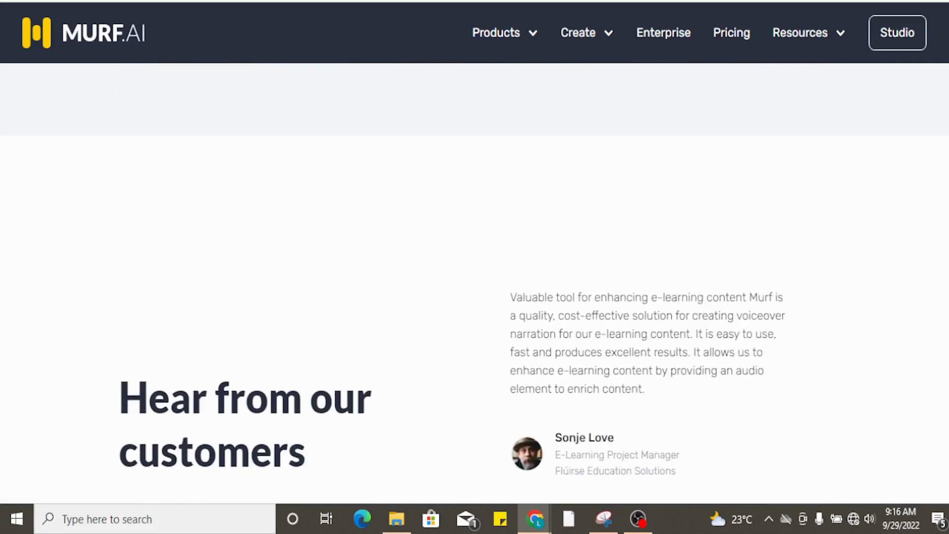
pyautogui.scroll(-2, 475, 267)
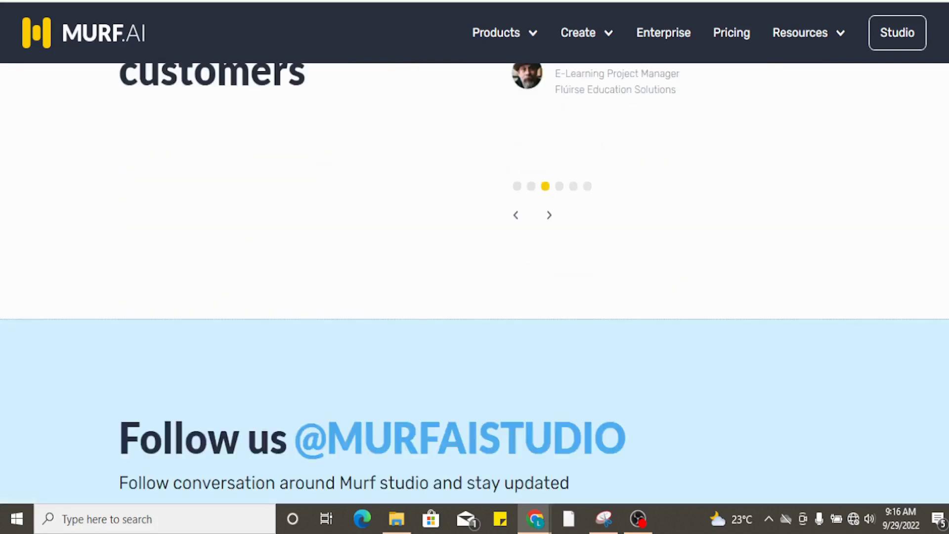
pyautogui.scroll(-6, 475, 266)
pyautogui.scroll(8, 475, 267)
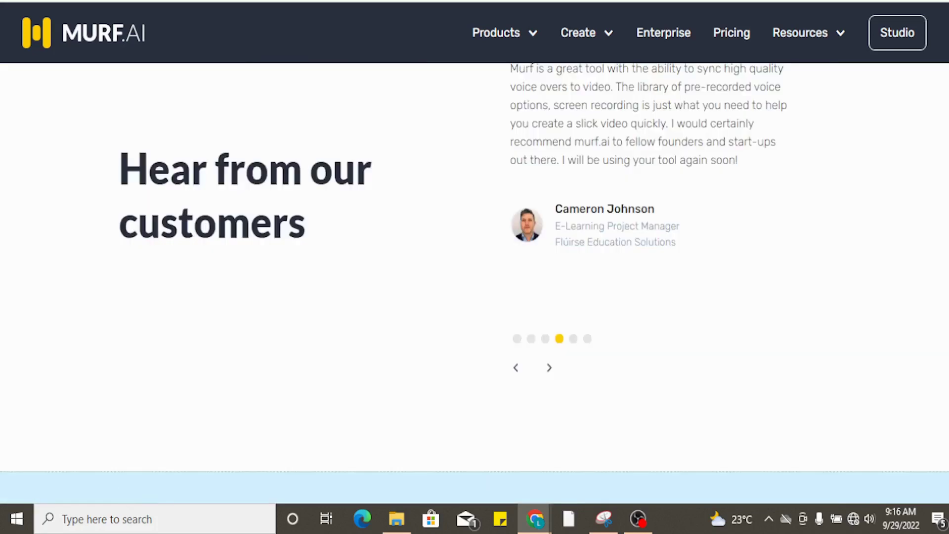